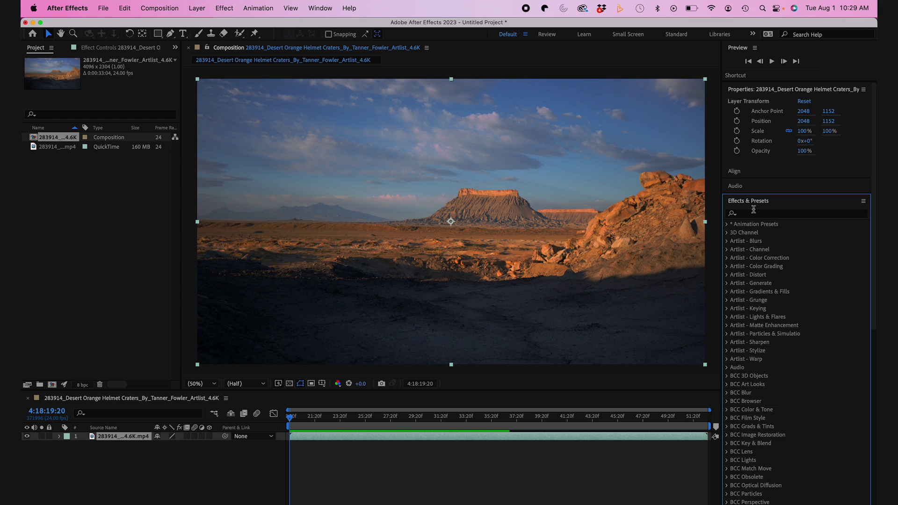
# - Apply Change to Color to the desert footage, sampling the blue sky, set to Hue & Saturation with 14% hue tolerance
pyautogui.click(754, 210)
pyautogui.write('cha')
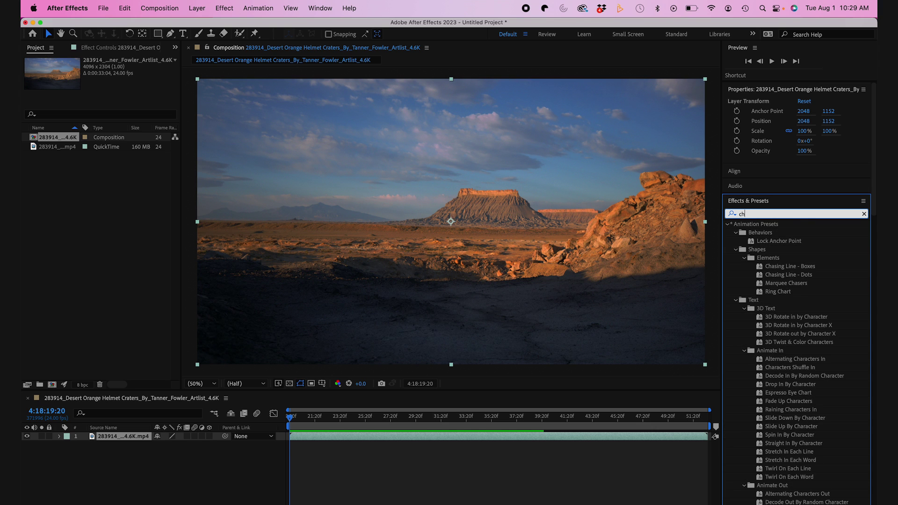
pyautogui.write('ng')
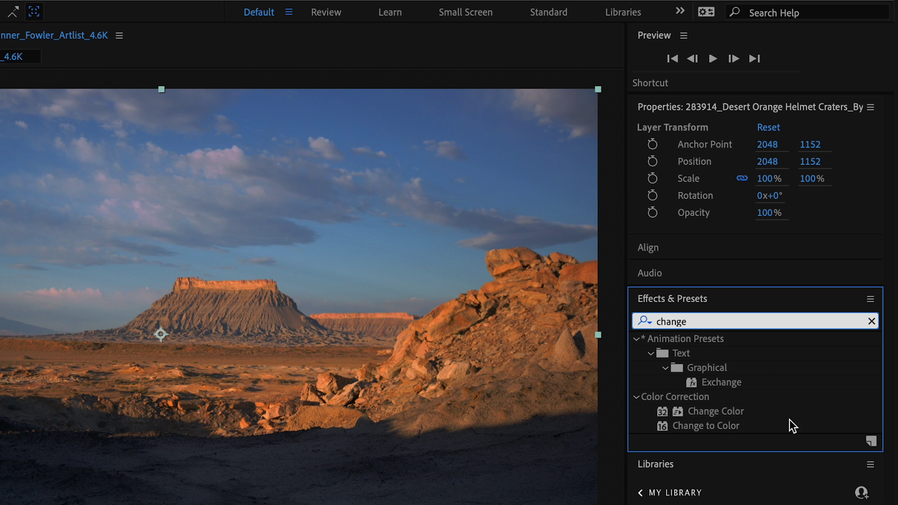
pyautogui.write('e')
pyautogui.moveTo(692, 426); pyautogui.dragTo(426, 374)
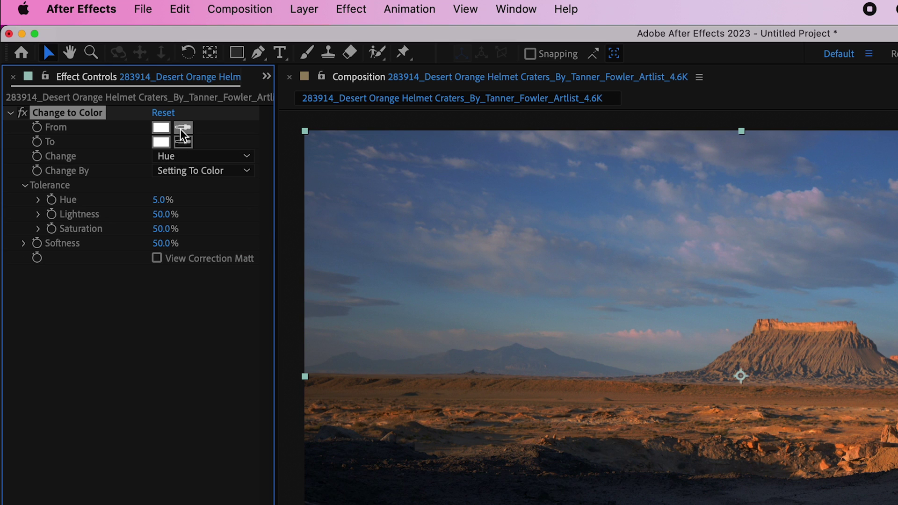
pyautogui.click(398, 140)
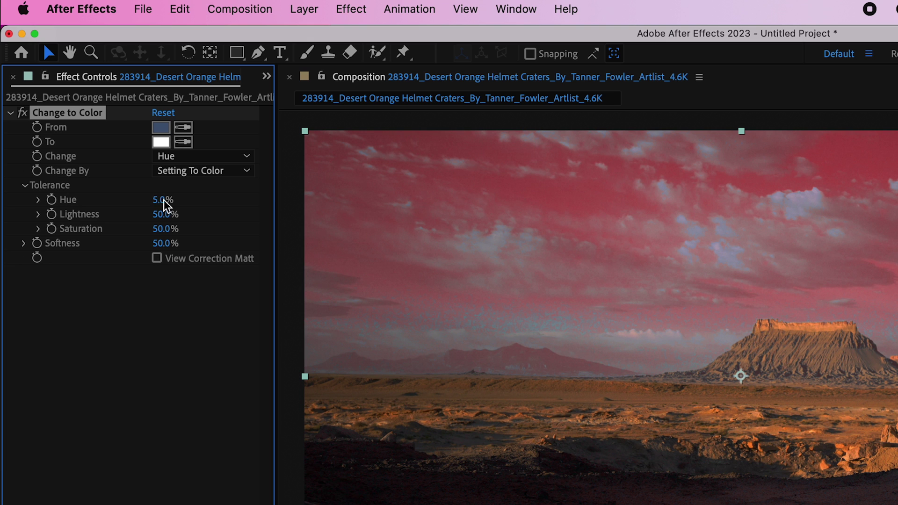
pyautogui.click(161, 142)
pyautogui.press('Escape')
pyautogui.click(201, 156)
pyautogui.click(196, 211)
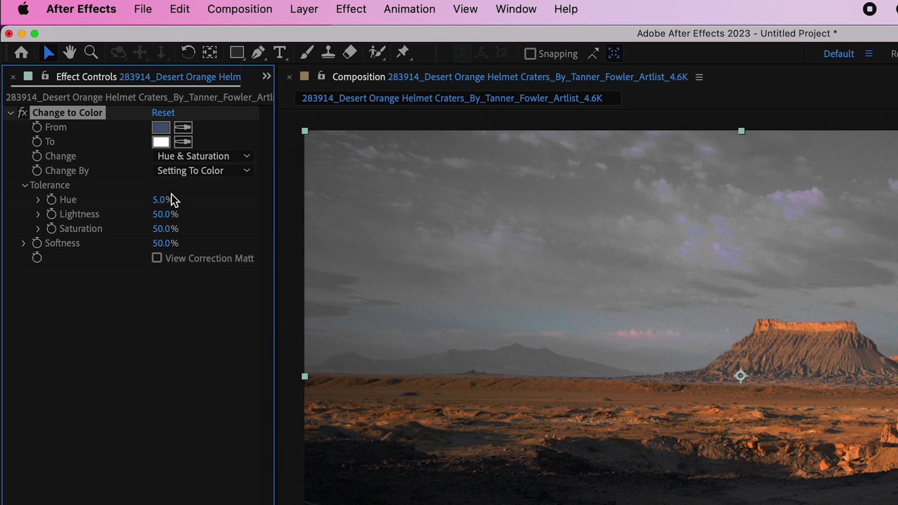
pyautogui.moveTo(164, 202); pyautogui.dragTo(136, 211)
# - Save the current frame as a Photoshop layers file named 'clean-plate'
pyautogui.click(240, 9)
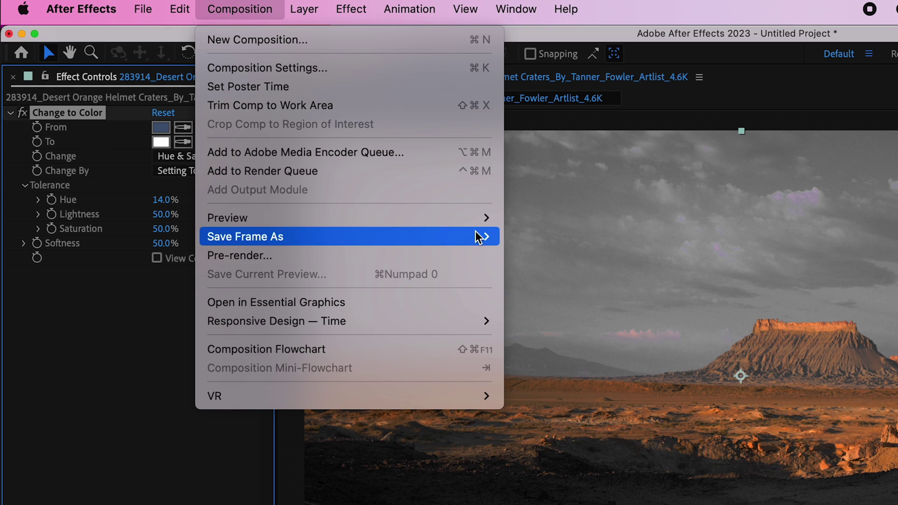
pyautogui.moveTo(478, 236)
pyautogui.click(533, 265)
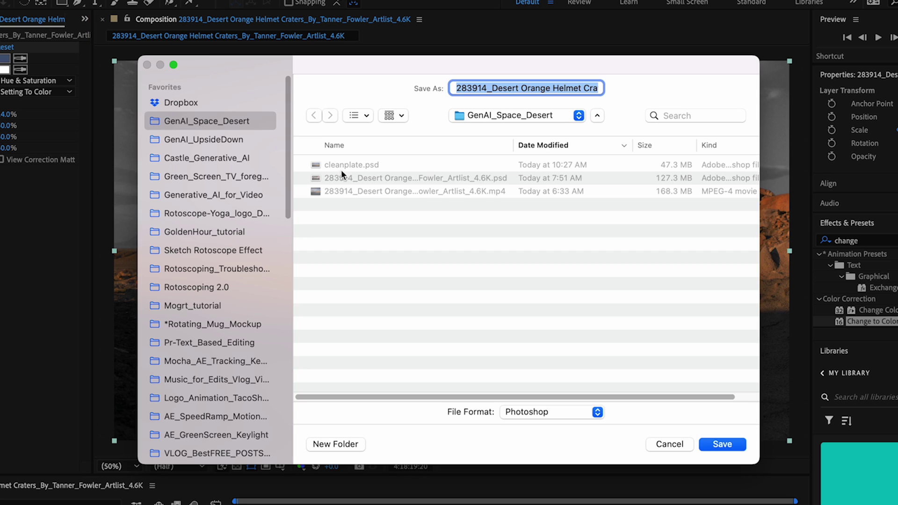
pyautogui.write('clean-pl')
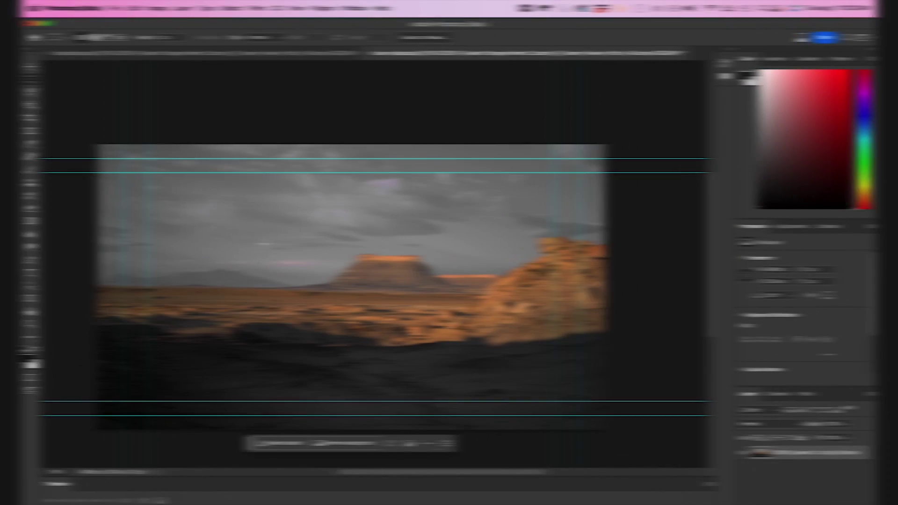
# - Generative-fill the lower landscape and right-hand rocks with 'space ground', browsing the variations for mountains
pyautogui.moveTo(264, 244); pyautogui.dragTo(606, 430)
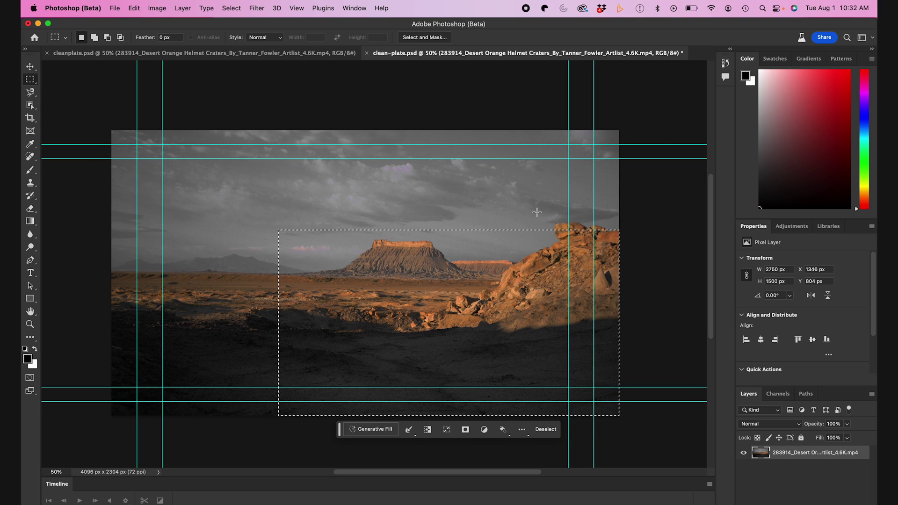
pyautogui.moveTo(536, 213); pyautogui.dragTo(622, 243)
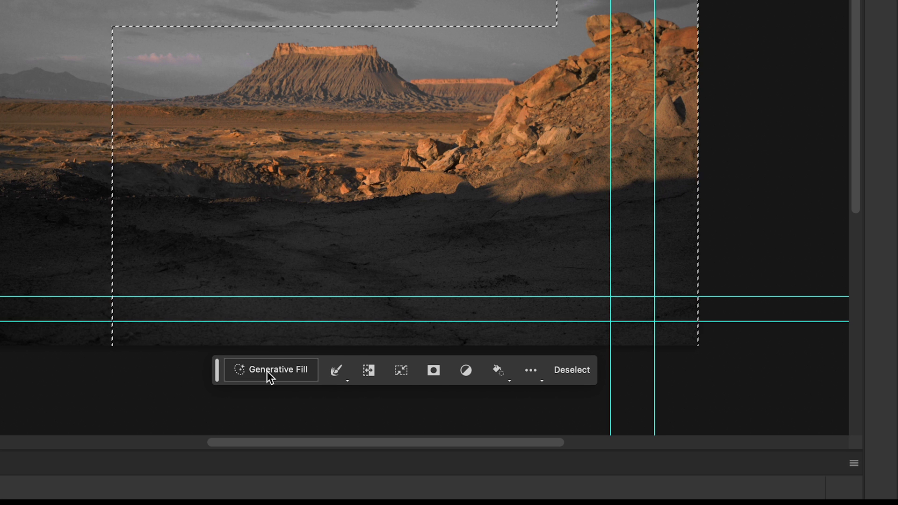
pyautogui.click(266, 371)
pyautogui.write('space groun')
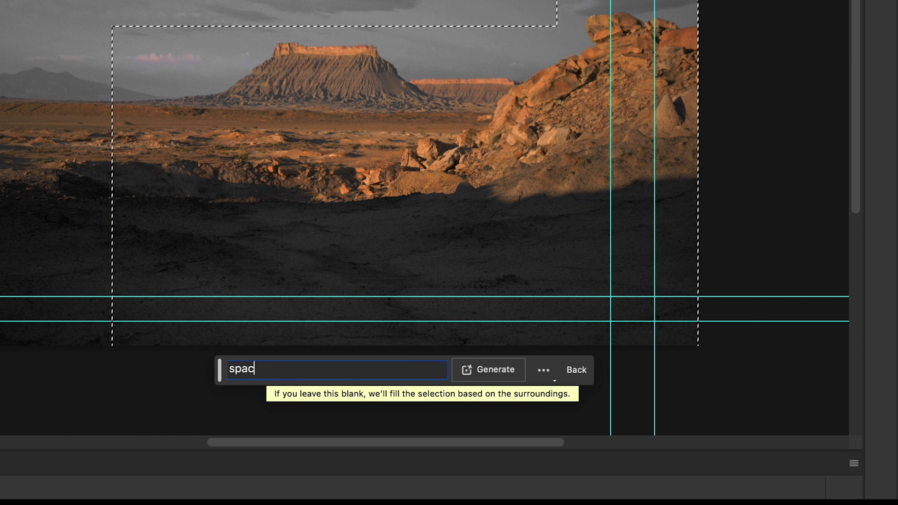
pyautogui.write('d')
pyautogui.press('Return')
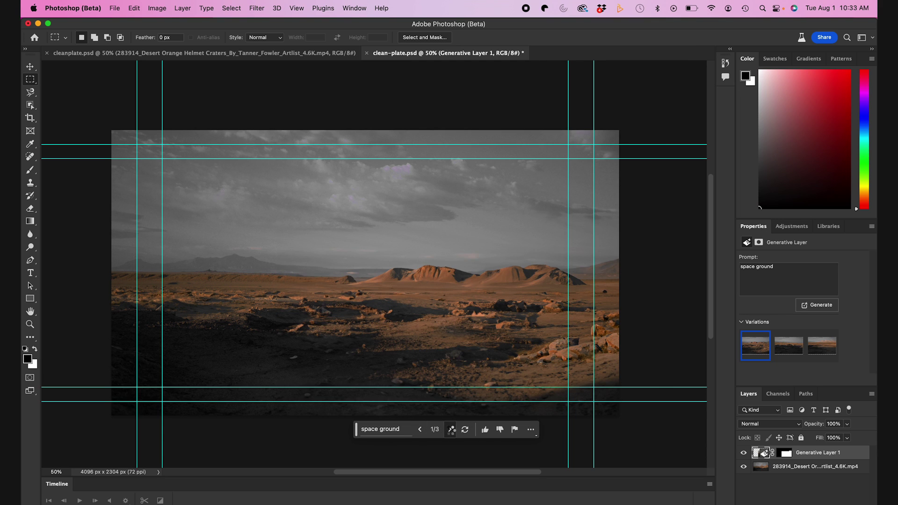
pyautogui.click(449, 430)
pyautogui.click(448, 430)
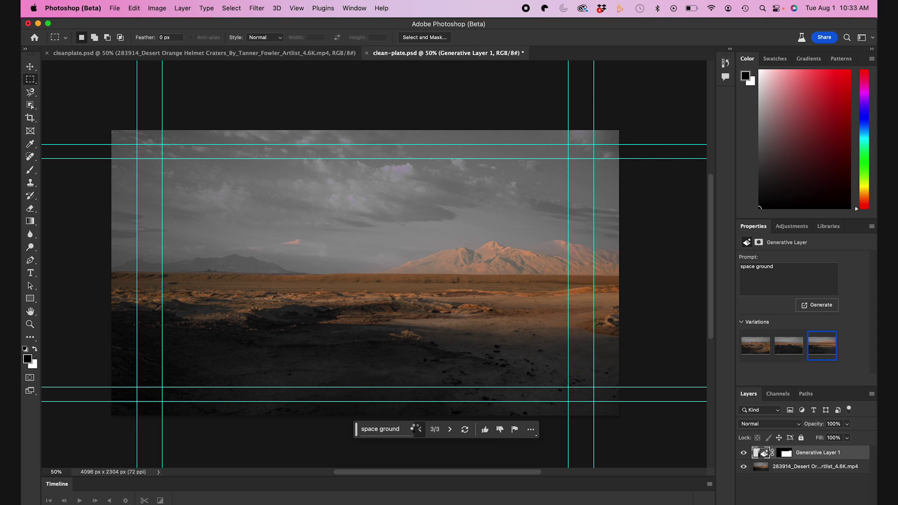
pyautogui.click(418, 430)
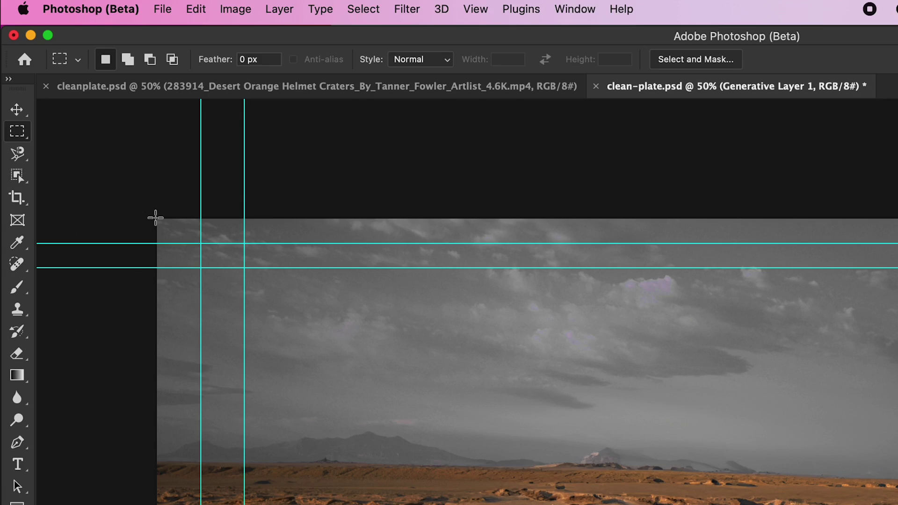
# - Select the band of sky and generative-fill it with 'outer space sky', checking three variations
pyautogui.moveTo(111, 129); pyautogui.dragTo(619, 213)
pyautogui.moveTo(897, 360); pyautogui.dragTo(897, 339)
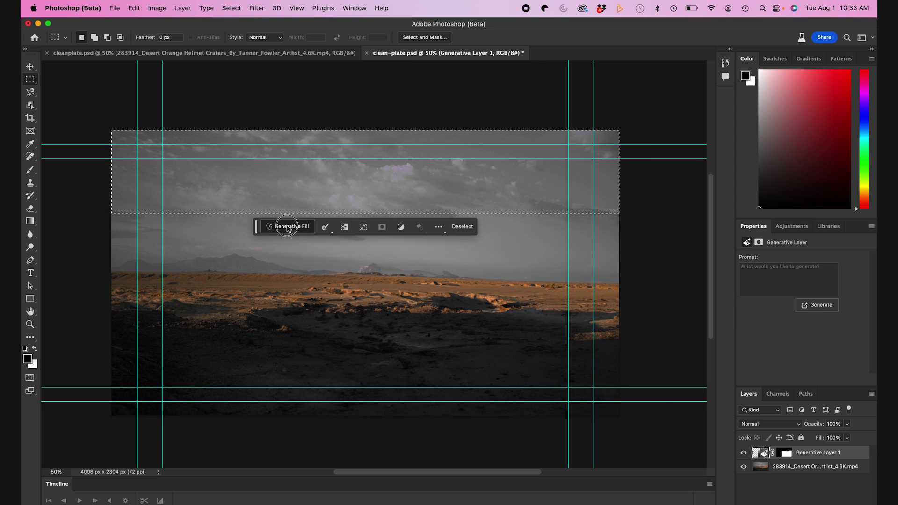
pyautogui.click(287, 228)
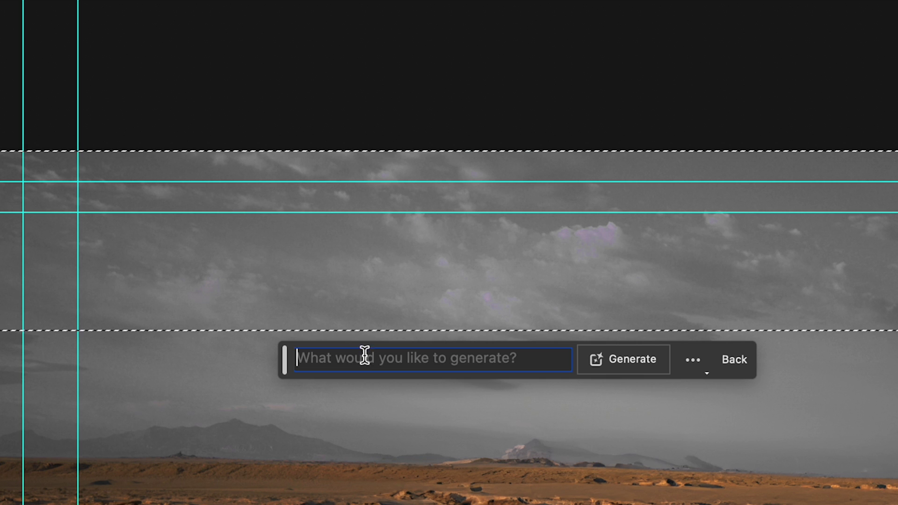
pyautogui.write('outer space sky')
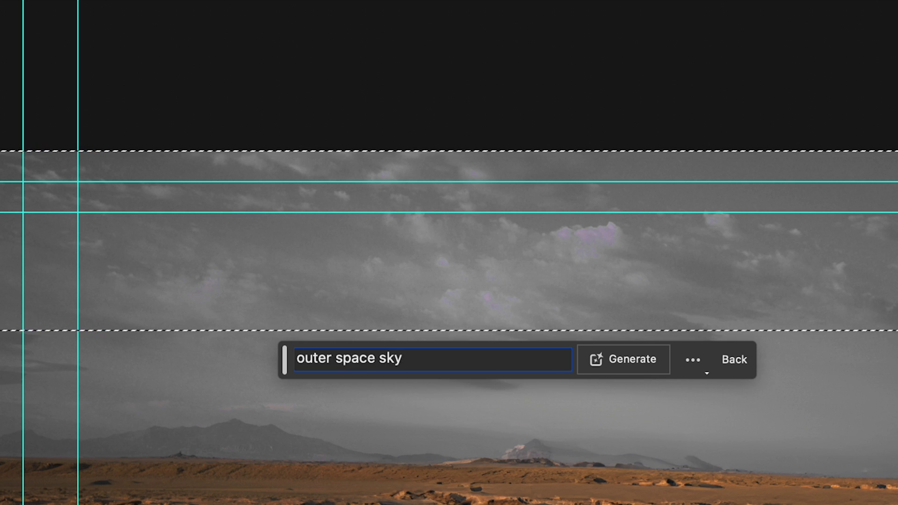
pyautogui.press('Return')
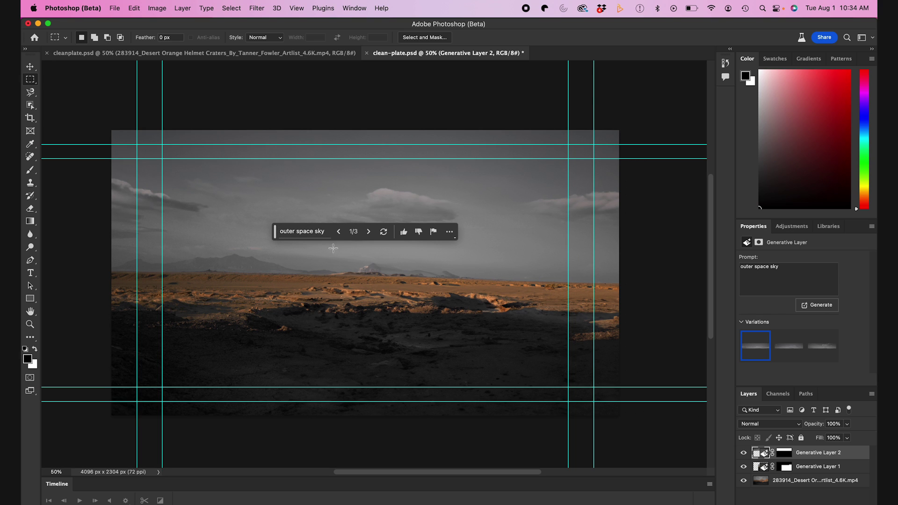
pyautogui.click(366, 232)
pyautogui.click(367, 233)
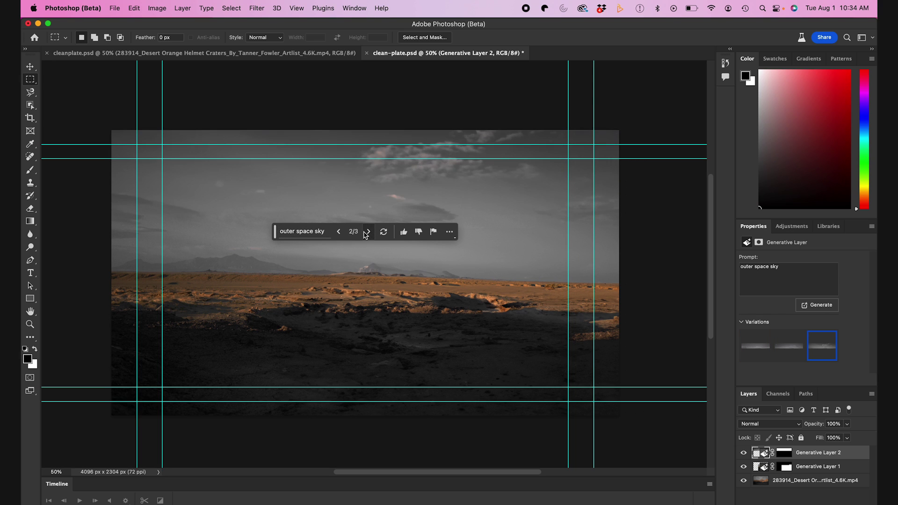
# - Change the prompt to 'dark space sky', regenerate, and keep the starry variation with a moon
pyautogui.click(299, 232)
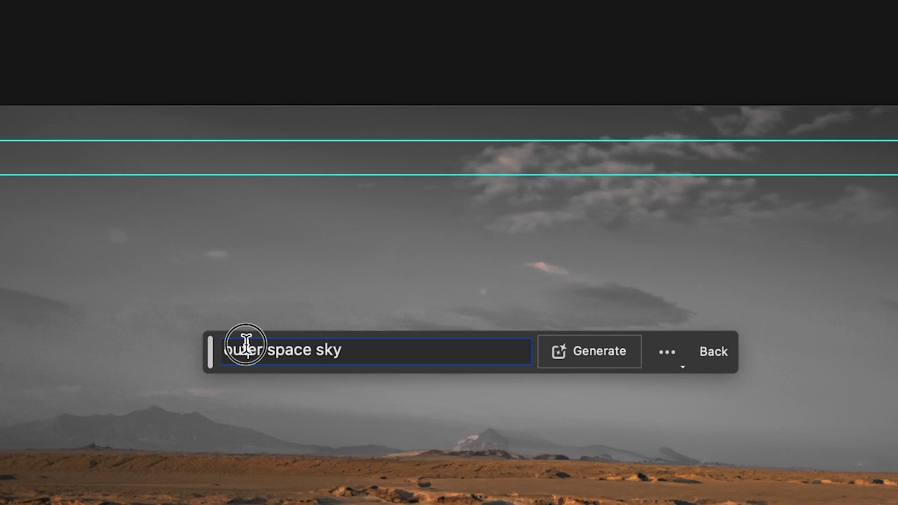
pyautogui.doubleClick(275, 228)
pyautogui.write('dark')
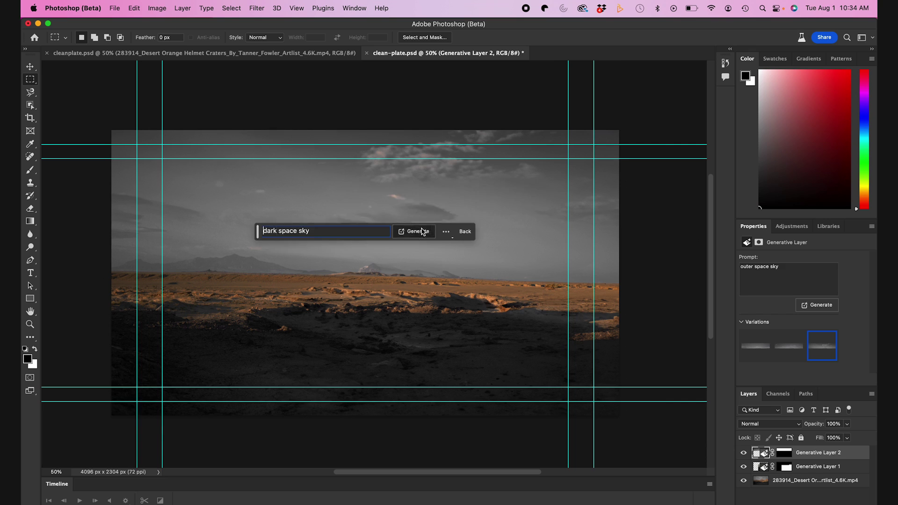
pyautogui.click(594, 351)
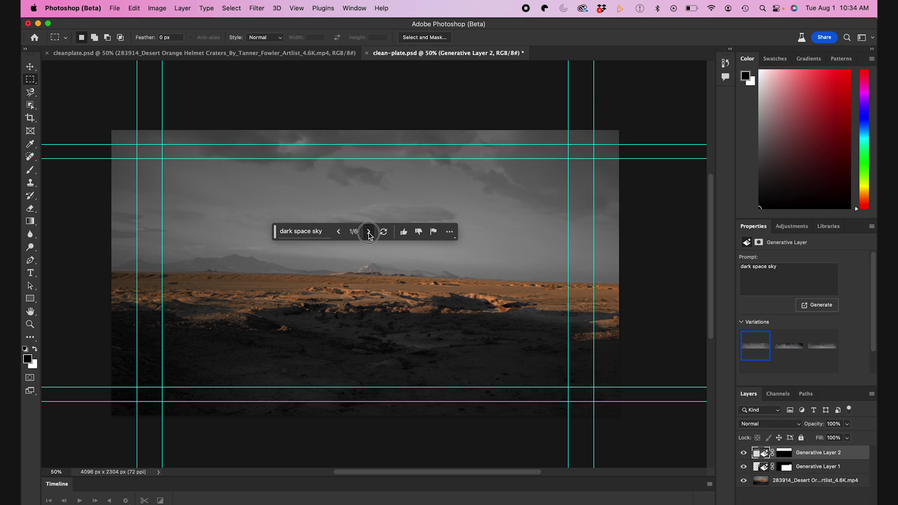
pyautogui.click(369, 232)
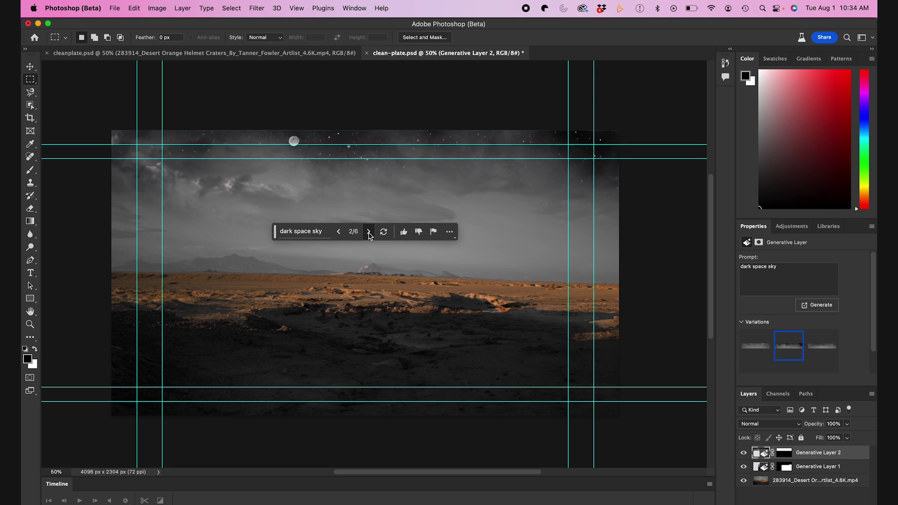
pyautogui.click(369, 233)
pyautogui.click(338, 231)
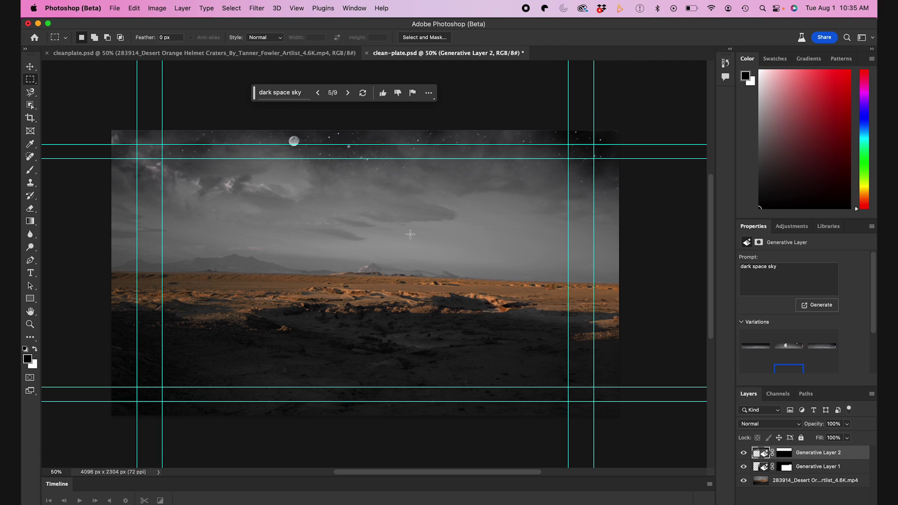
# - Generative-fill the lower-right area with 'NASA base camp' and pick the white dome variation
pyautogui.moveTo(671, 399); pyautogui.dragTo(897, 504)
pyautogui.moveTo(594, 380); pyautogui.dragTo(608, 379)
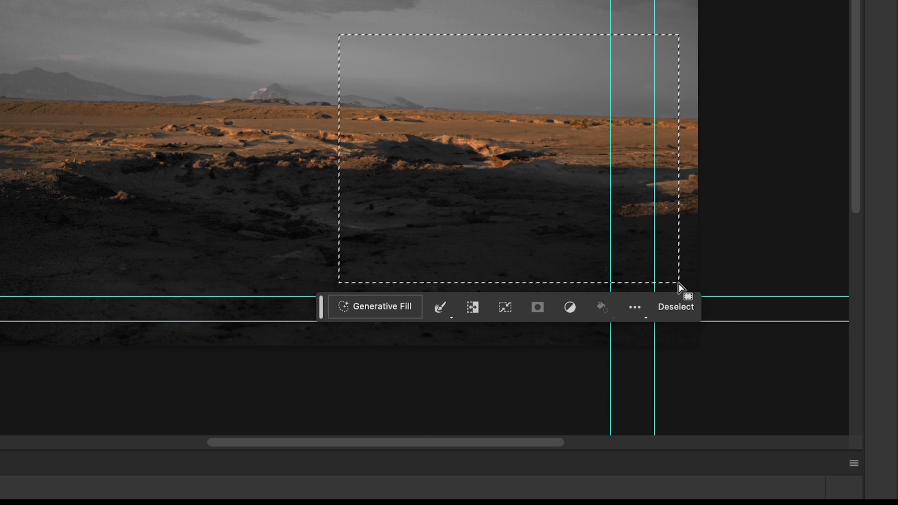
pyautogui.click(450, 393)
pyautogui.write('NASA base can')
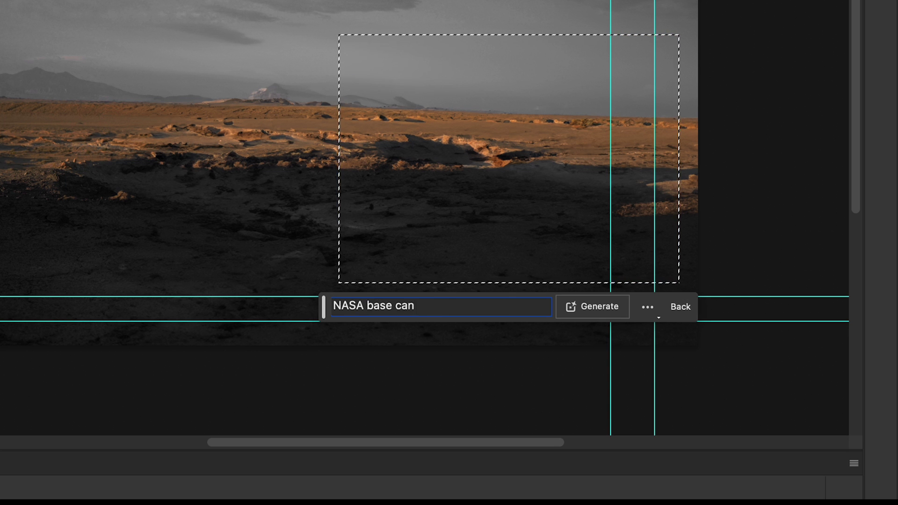
pyautogui.press('BackSpace')
pyautogui.write('mp')
pyautogui.click(592, 306)
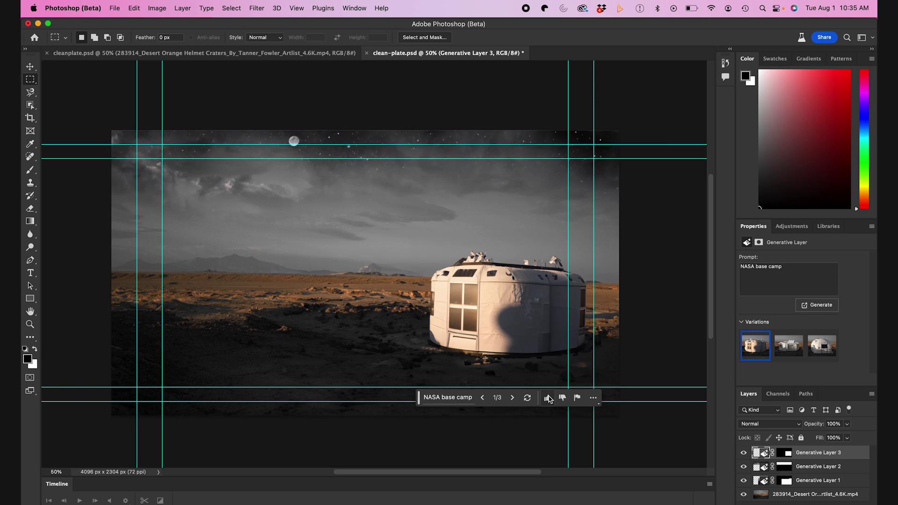
pyautogui.click(512, 397)
pyautogui.click(513, 398)
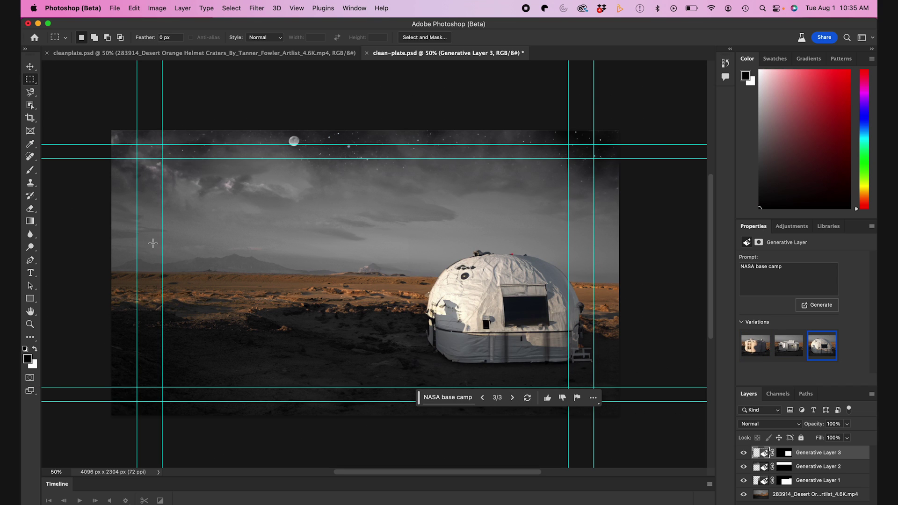
# - Generate a 'NASA rover' on the left horizon, keep variation 2, and mark a spot for the shuttle
pyautogui.moveTo(118, 244)
pyautogui.mouseDown()
pyautogui.moveTo(127, 273)
pyautogui.moveTo(171, 296)
pyautogui.mouseUp()
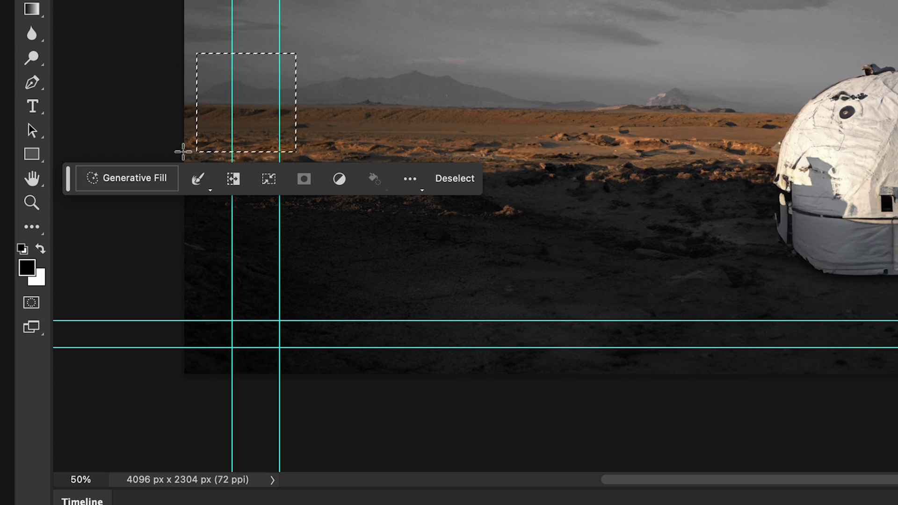
pyautogui.click(89, 310)
pyautogui.write('NASA t')
pyautogui.click(356, 177)
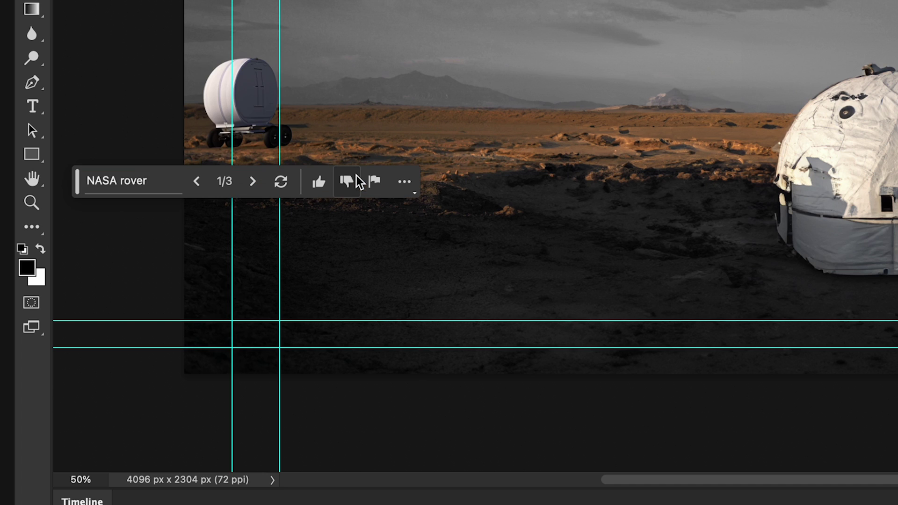
pyautogui.click(253, 182)
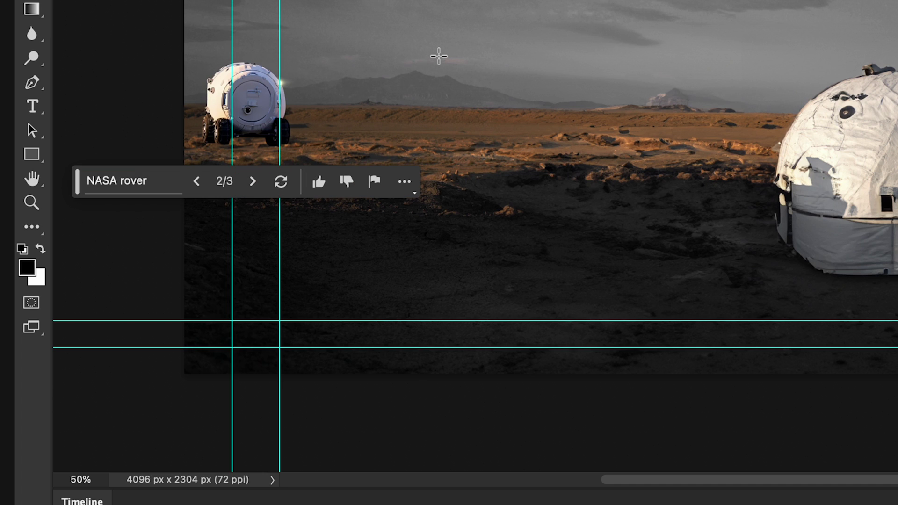
pyautogui.moveTo(357, 230); pyautogui.dragTo(424, 306)
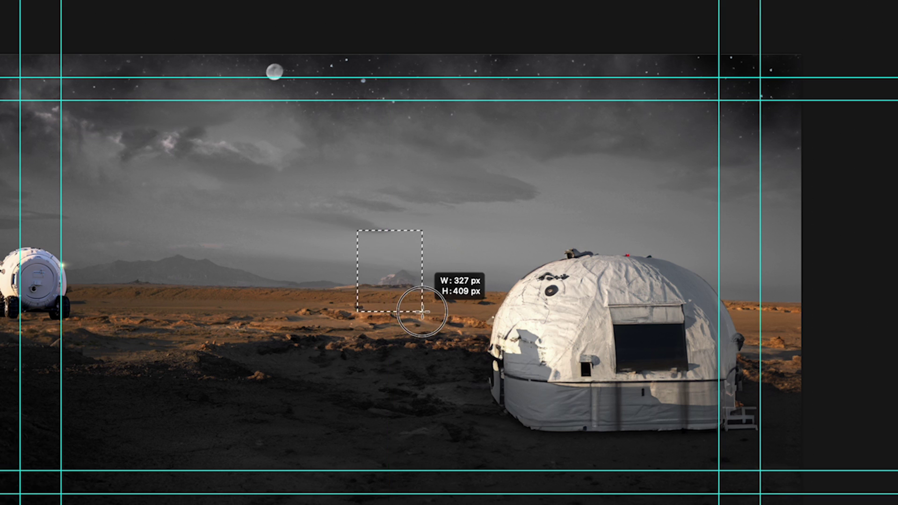
# - Generative-fill the marked horizon spot with 'space shuttle', comparing variations and keeping the grey shuttle
pyautogui.click(280, 330)
pyautogui.write('space shuttle')
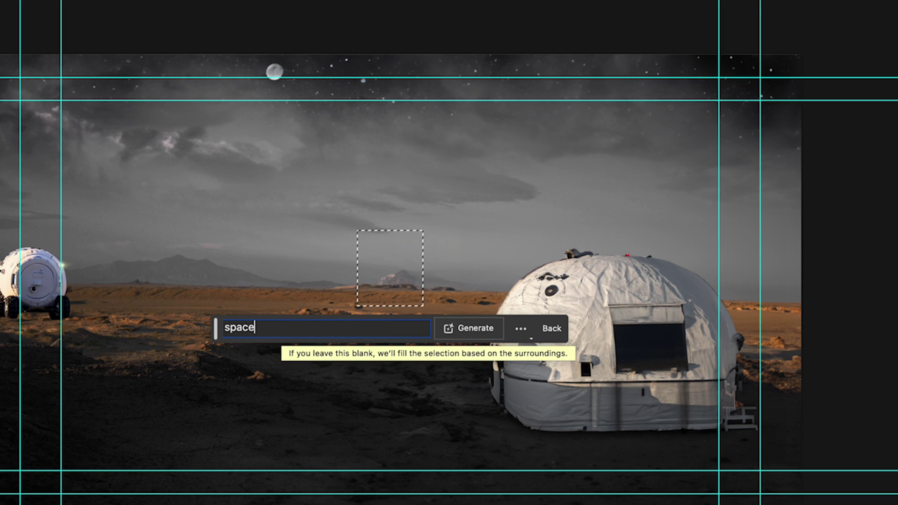
pyautogui.click(456, 332)
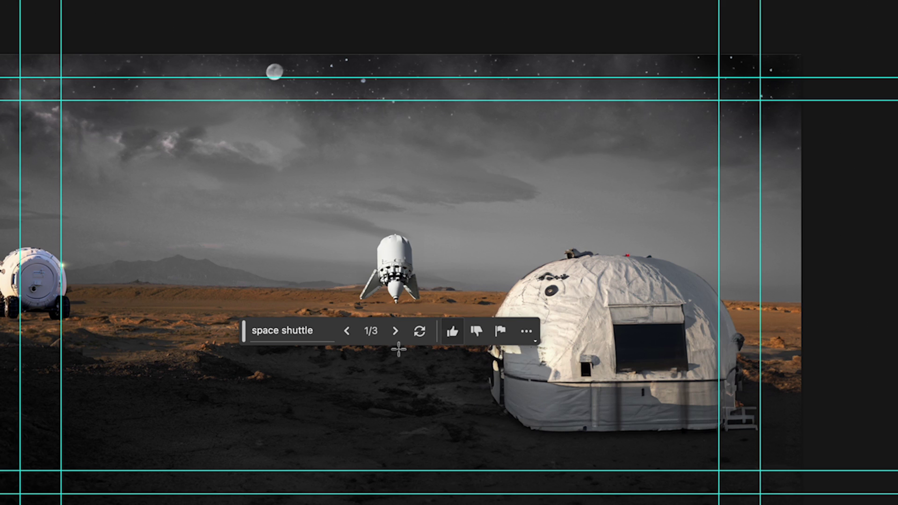
pyautogui.click(399, 334)
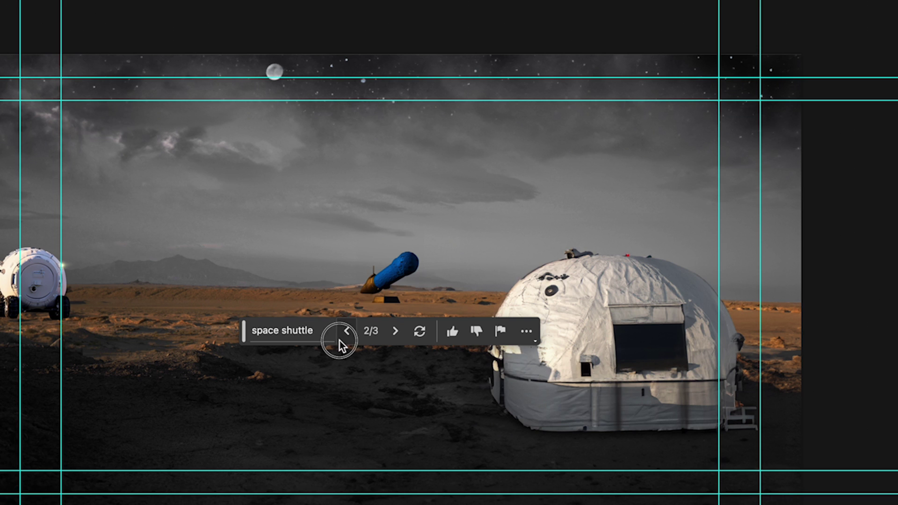
pyautogui.click(341, 340)
pyautogui.click(395, 333)
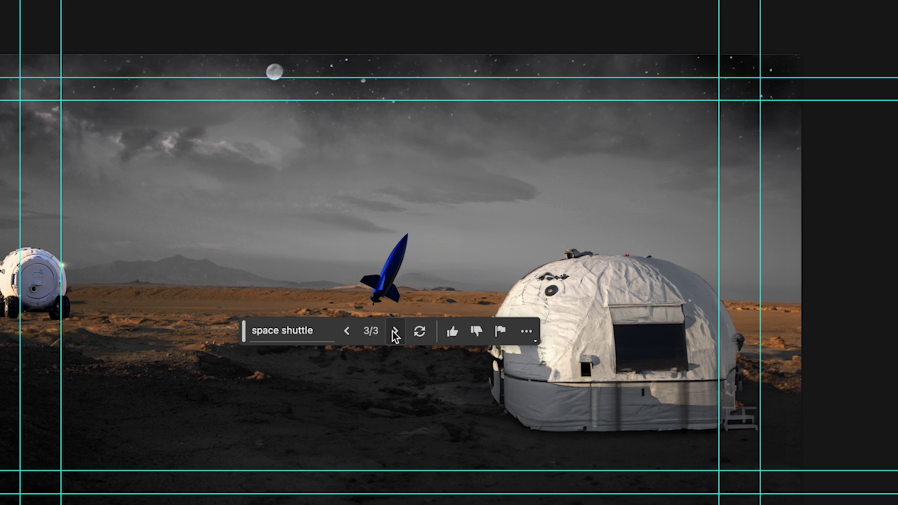
pyautogui.click(347, 333)
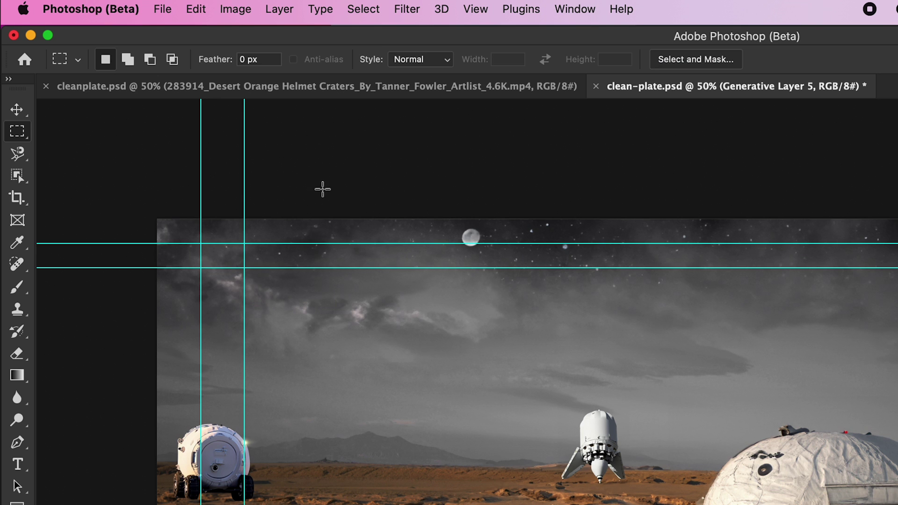
# - Select around the small moon, generative-fill it with 'large moon', and settle on variation 2
pyautogui.moveTo(438, 218); pyautogui.dragTo(564, 347)
pyautogui.click(391, 369)
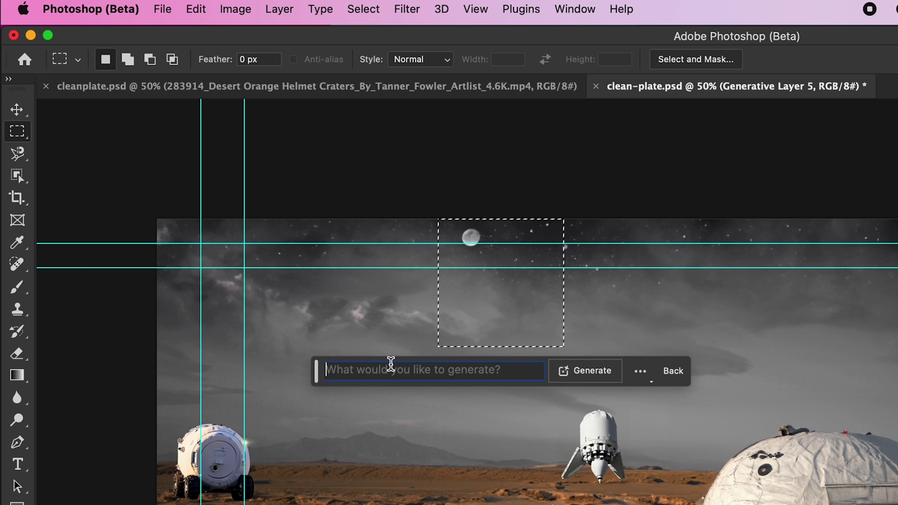
pyautogui.write('large')
pyautogui.click(583, 374)
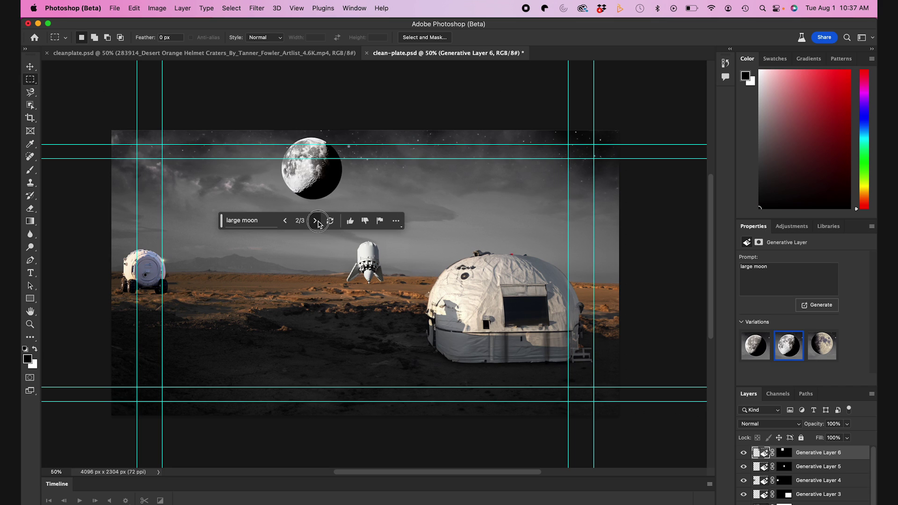
pyautogui.click(316, 221)
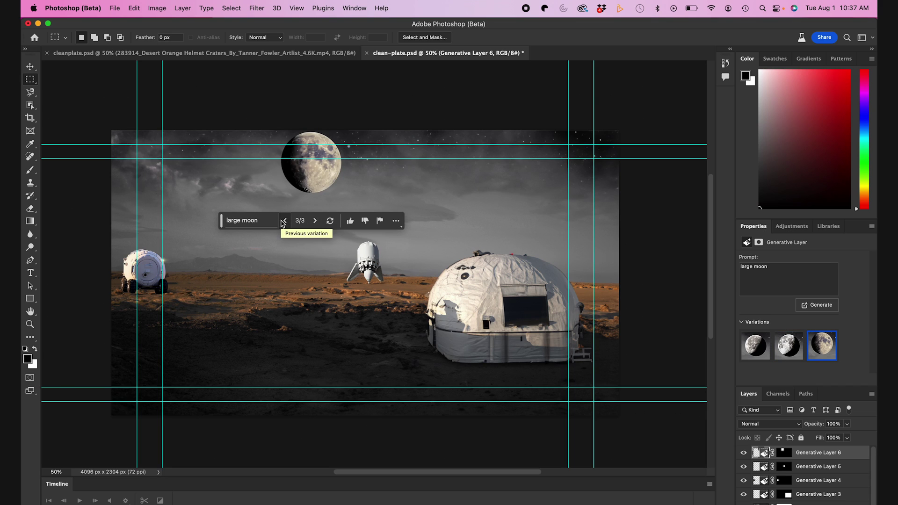
pyautogui.click(283, 221)
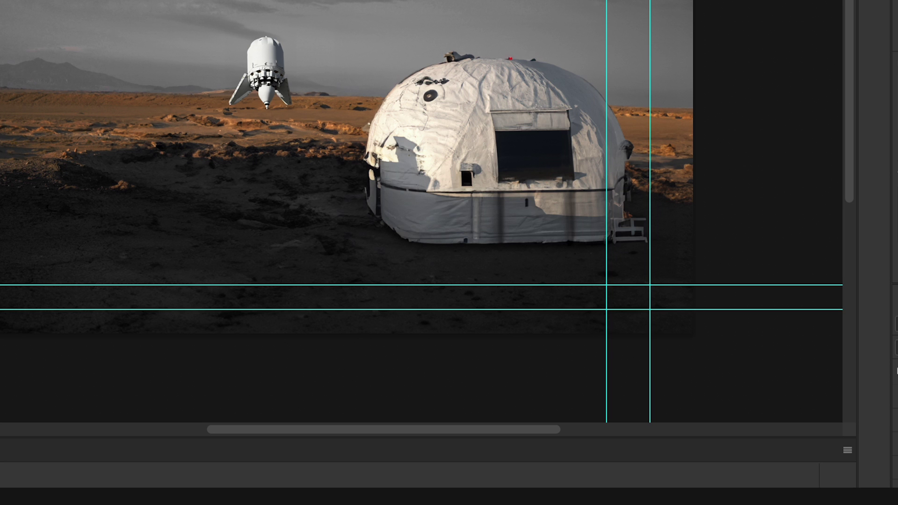
# - Select the dome down to the guide and generative-fill it with 'NASA base station', browsing variations
pyautogui.moveTo(406, 162); pyautogui.dragTo(618, 356)
pyautogui.moveTo(694, 257); pyautogui.dragTo(693, 284)
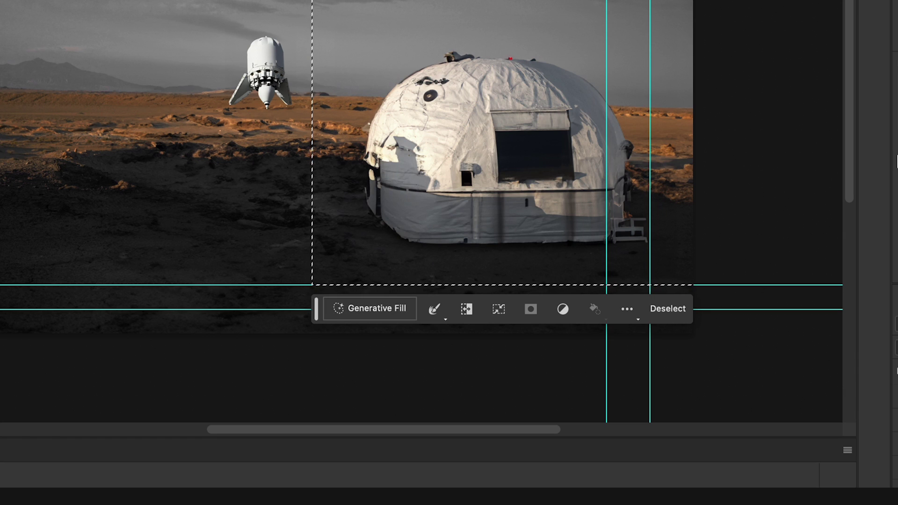
pyautogui.click(386, 308)
pyautogui.write('NASA')
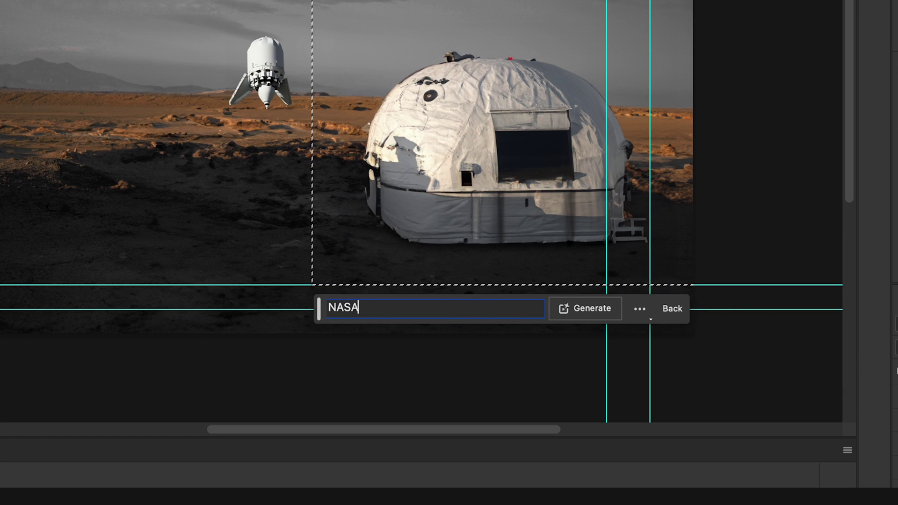
pyautogui.write(' base station')
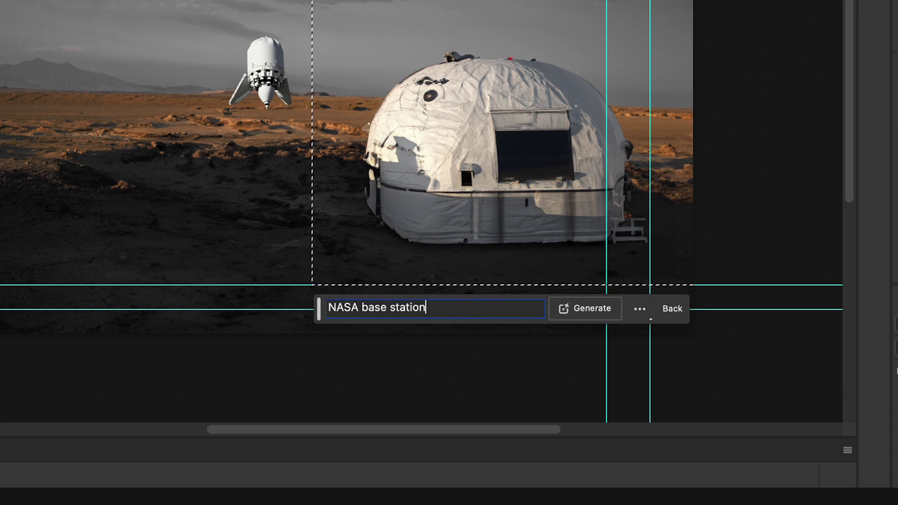
pyautogui.click(593, 307)
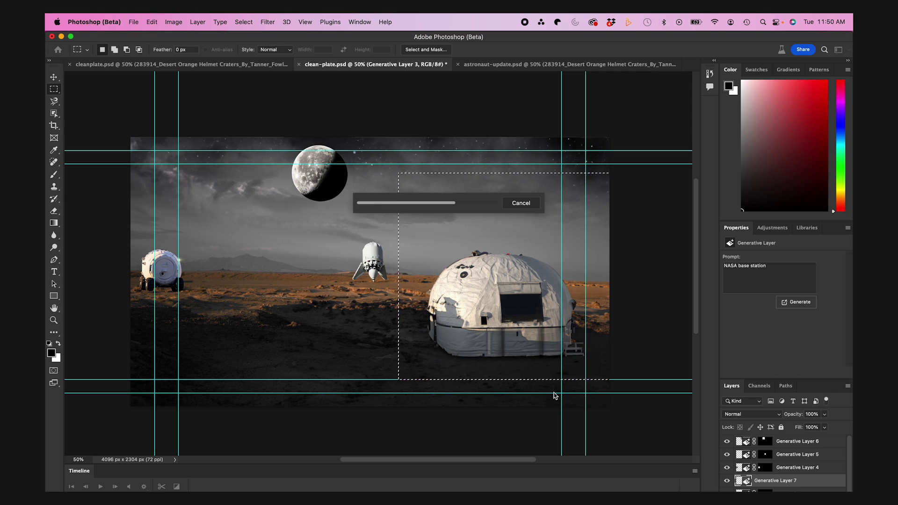
pyautogui.click(504, 397)
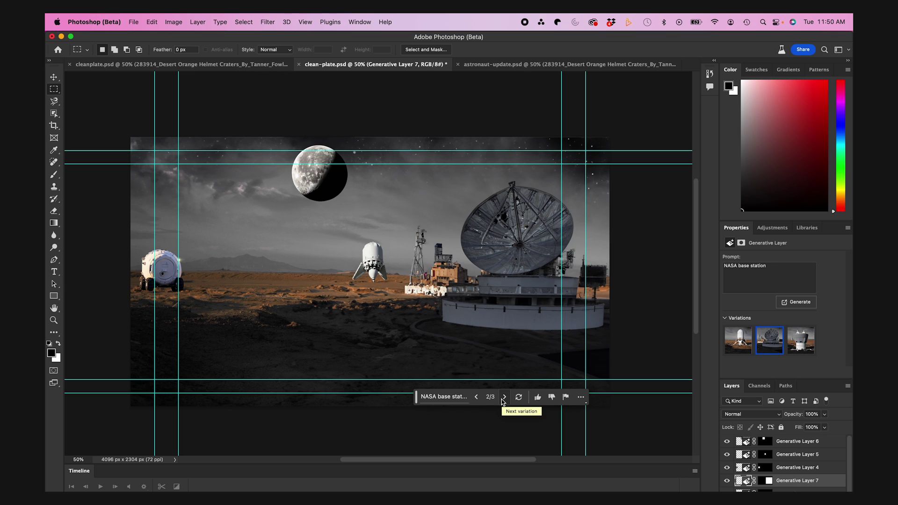
pyautogui.click(504, 397)
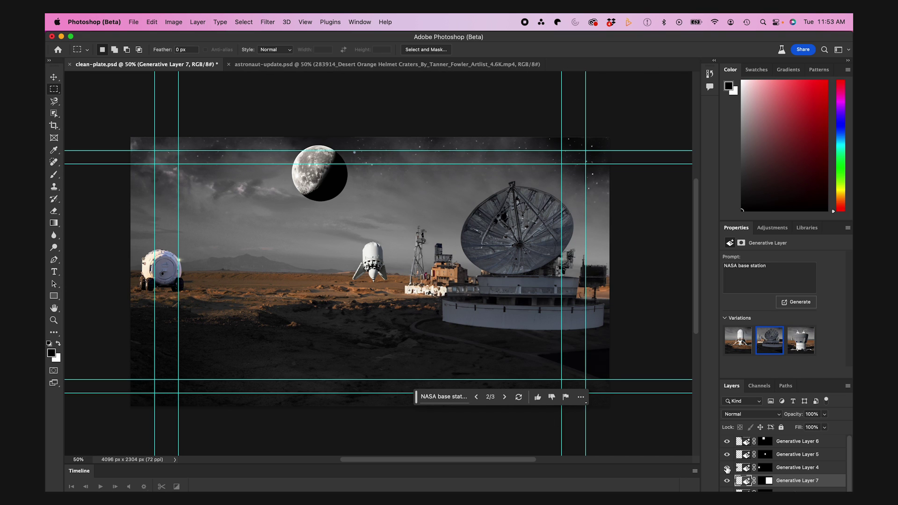
# - Delete the old rover layer and generate a 'nasa rover' in a marquee just left of the lander
pyautogui.click(746, 468)
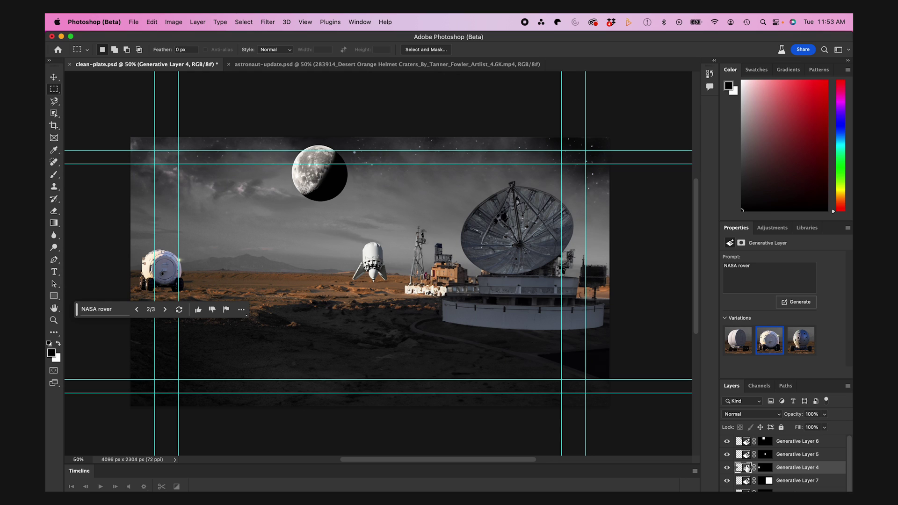
pyautogui.press('BackSpace')
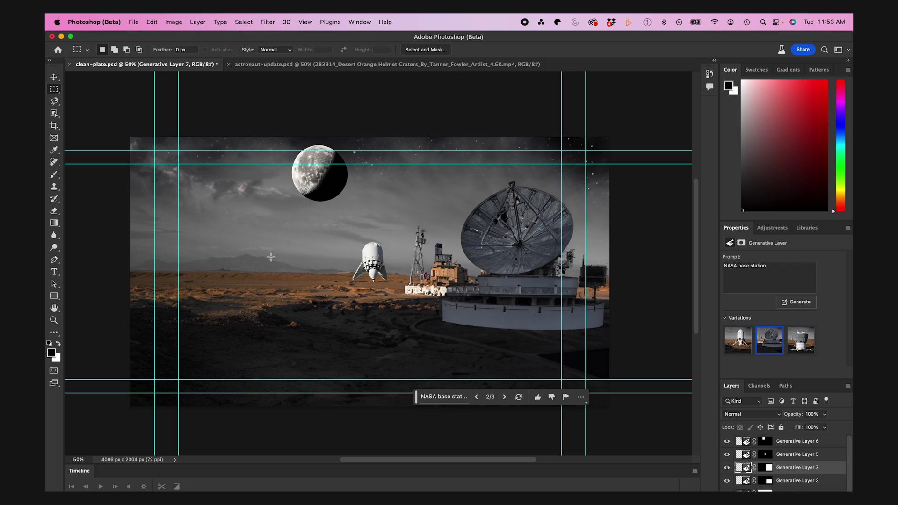
pyautogui.moveTo(283, 254); pyautogui.dragTo(331, 284)
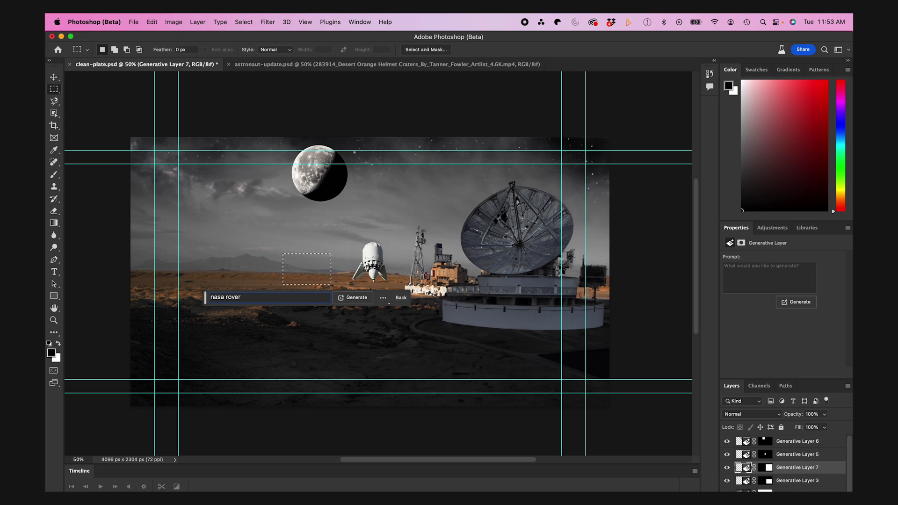
pyautogui.click(351, 298)
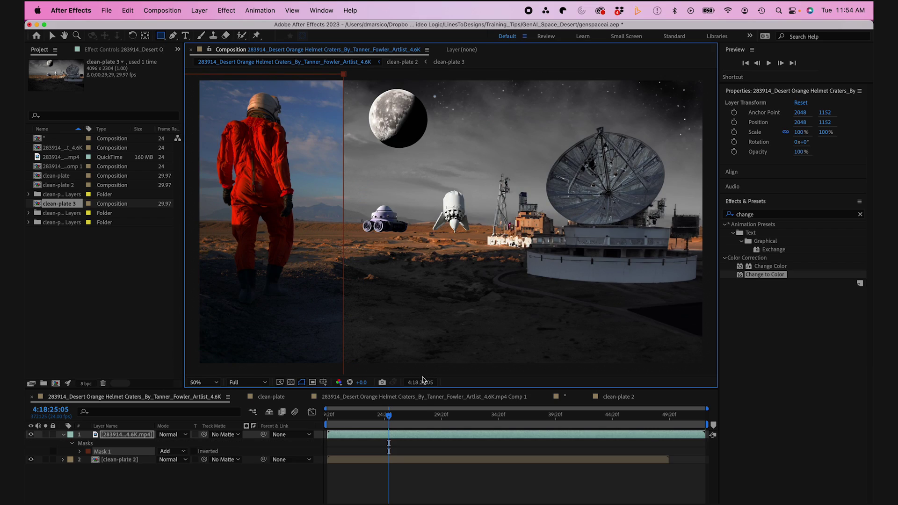
# - Apply Change to Color to the astronaut footage layer with Change set to Hue & Saturation
pyautogui.moveTo(427, 416); pyautogui.dragTo(508, 425)
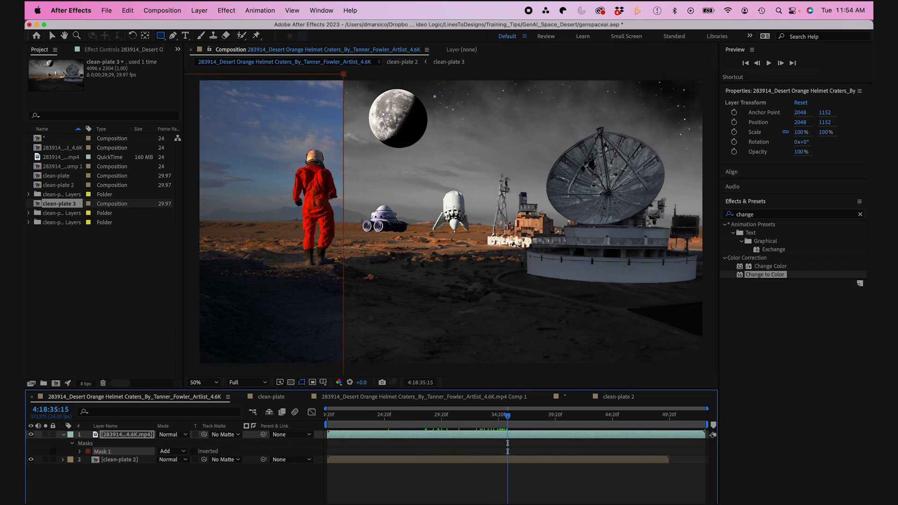
pyautogui.press('v')
pyautogui.click(342, 73)
pyautogui.click(475, 454)
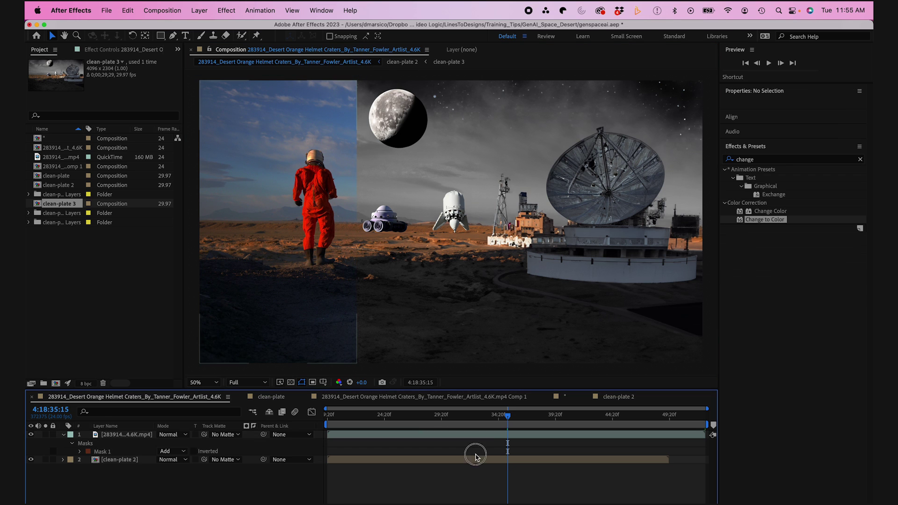
pyautogui.click(492, 434)
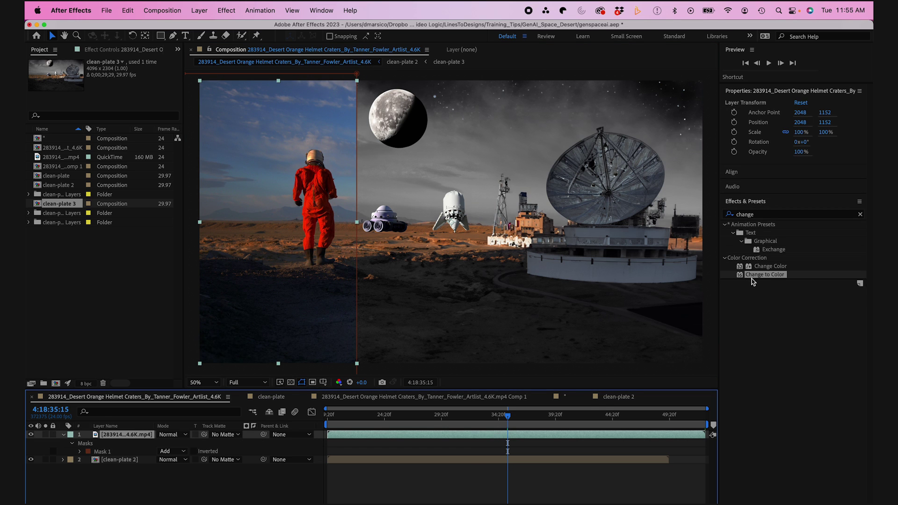
pyautogui.moveTo(753, 276); pyautogui.dragTo(570, 437)
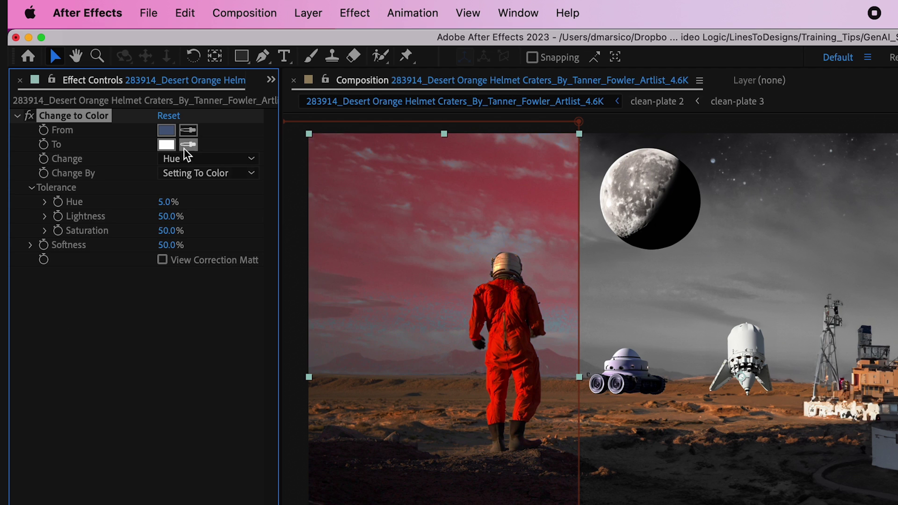
pyautogui.click(188, 158)
pyautogui.click(176, 211)
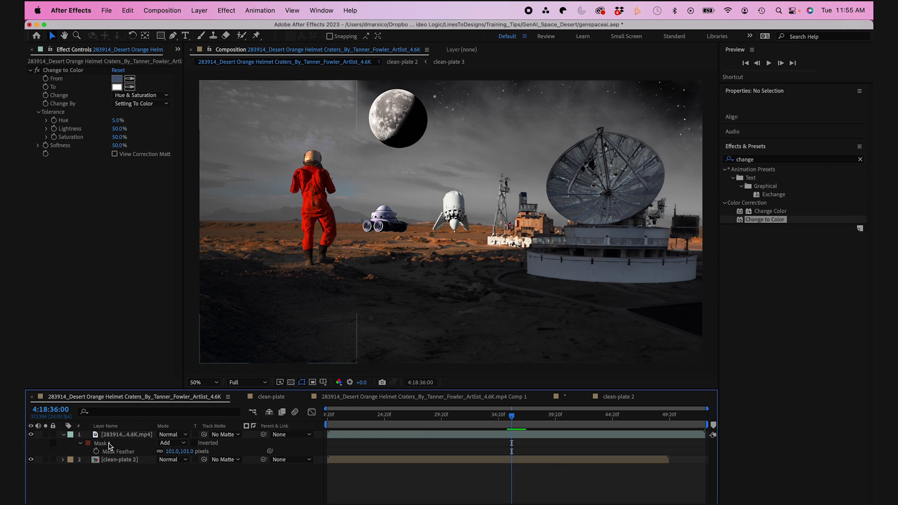
pyautogui.click(109, 446)
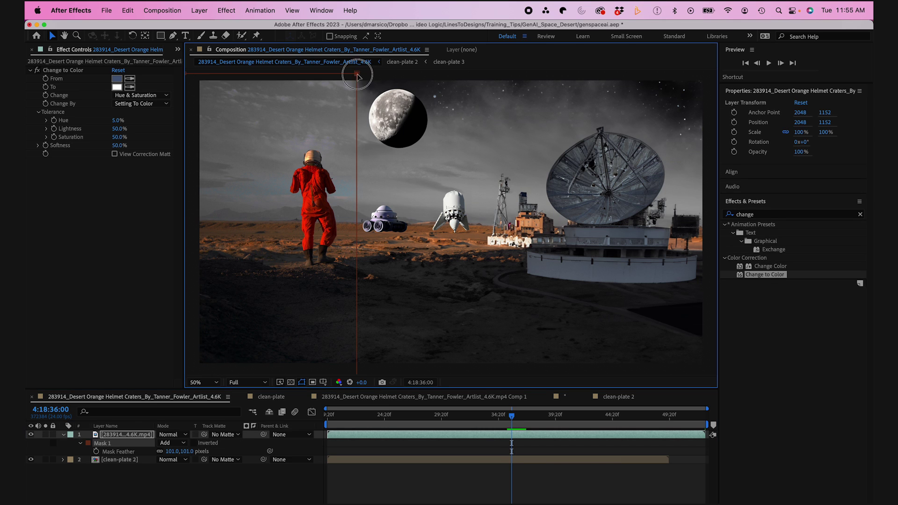
# - Reshape the astronaut layer's mask by pulling its top corners down and outward
pyautogui.moveTo(357, 80); pyautogui.dragTo(358, 152)
pyautogui.moveTo(186, 77); pyautogui.dragTo(194, 124)
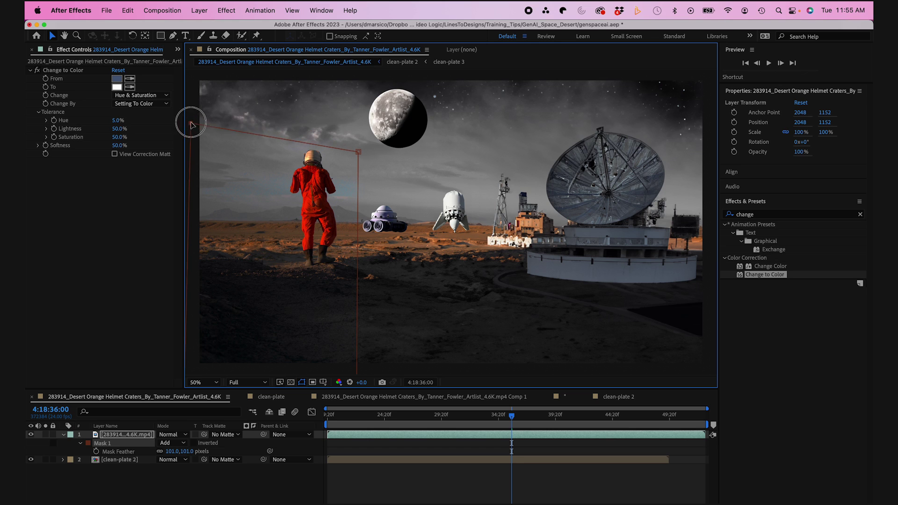
pyautogui.click(496, 479)
pyautogui.moveTo(512, 415); pyautogui.dragTo(373, 418)
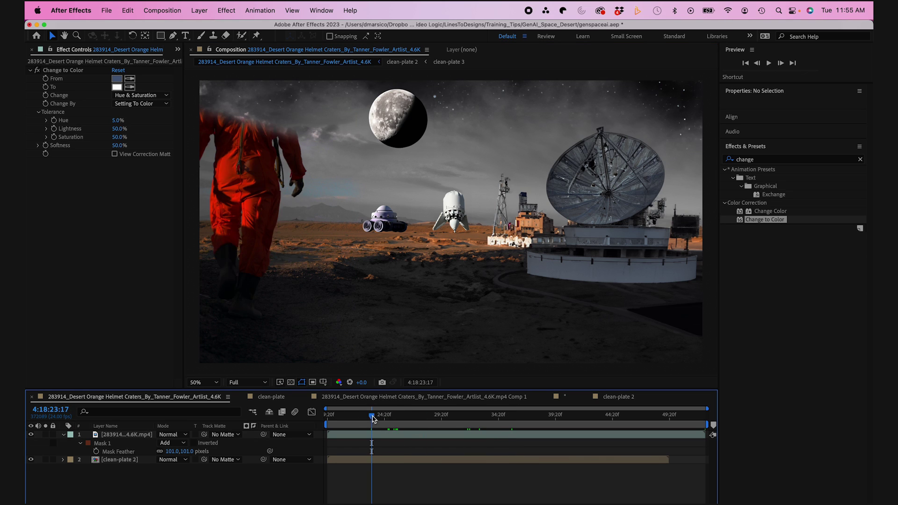
pyautogui.click(125, 444)
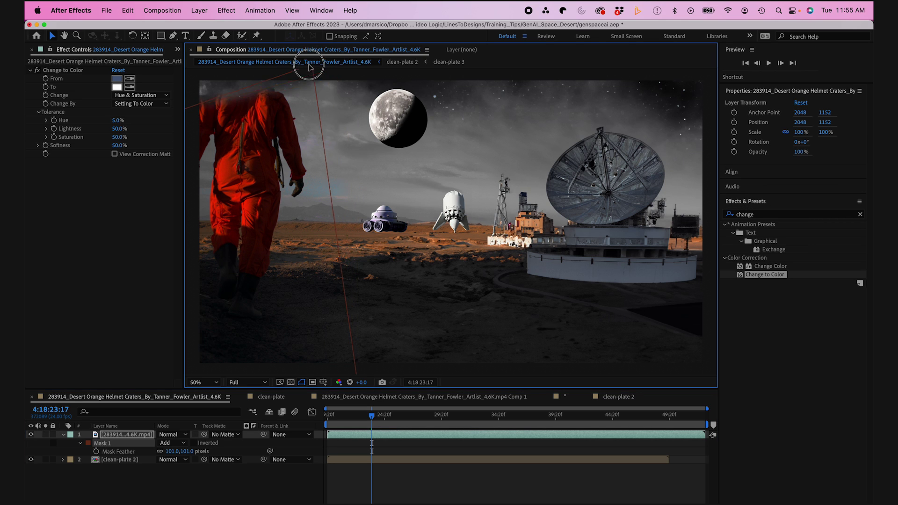
pyautogui.moveTo(185, 104); pyautogui.dragTo(272, 137)
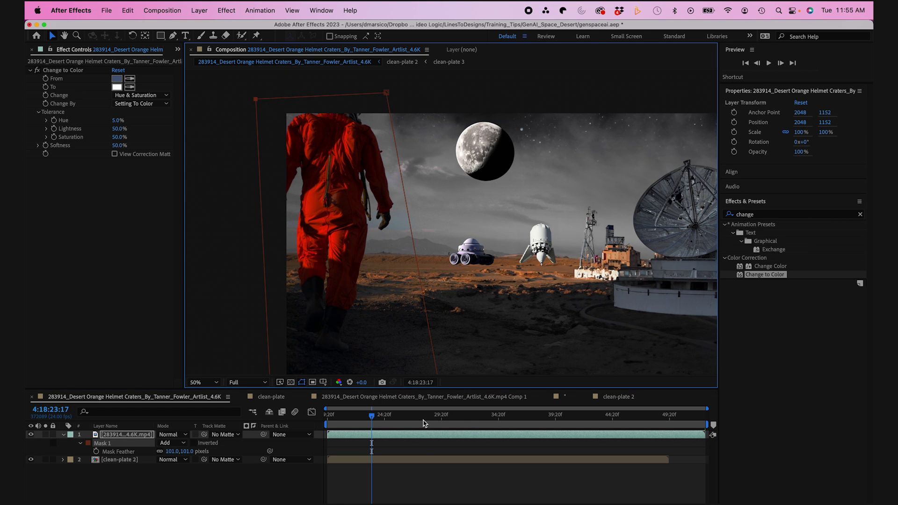
pyautogui.moveTo(424, 423); pyautogui.dragTo(468, 420)
pyautogui.moveTo(389, 96); pyautogui.dragTo(442, 150)
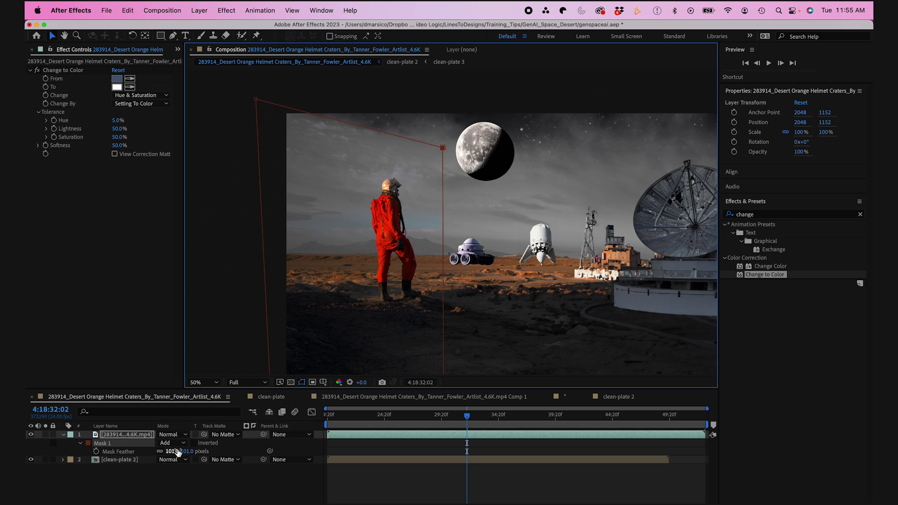
# - Feather the mask to 249 pixels and preview the composite
pyautogui.moveTo(177, 452); pyautogui.dragTo(246, 453)
pyautogui.click(470, 474)
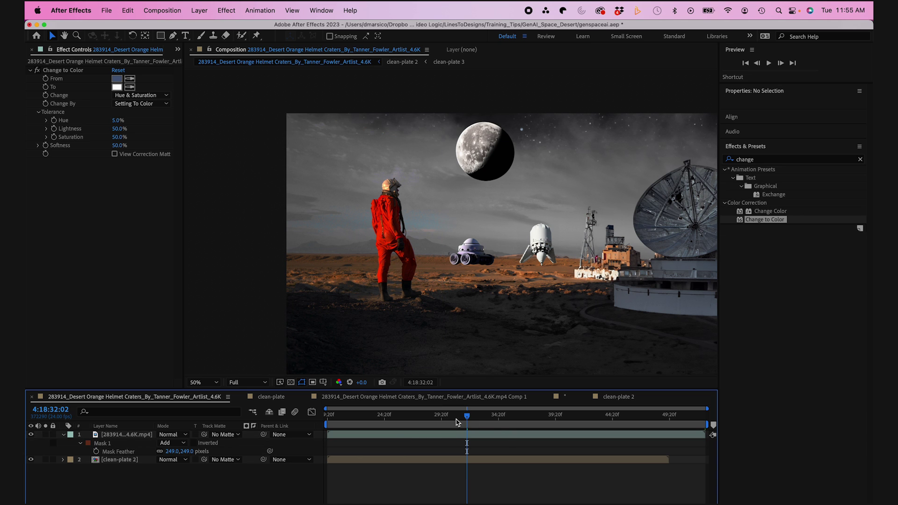
pyautogui.press('space')
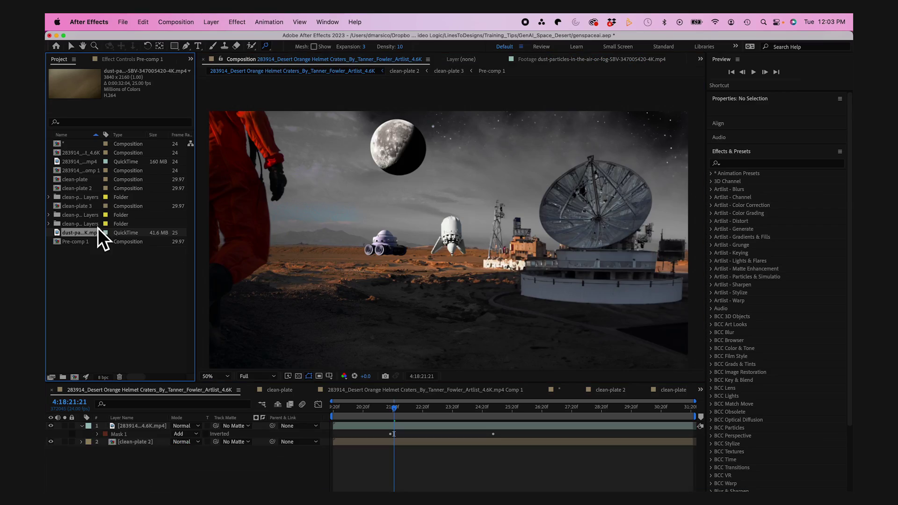
# - Stop the preview and open the dust-particles footage to skim through it
pyautogui.click(65, 237)
pyautogui.doubleClick(65, 237)
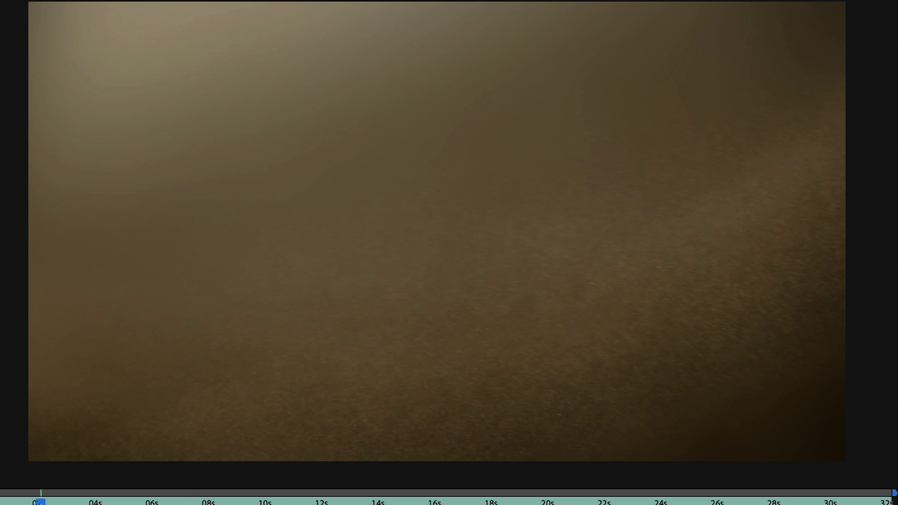
pyautogui.moveTo(41, 501); pyautogui.dragTo(335, 501)
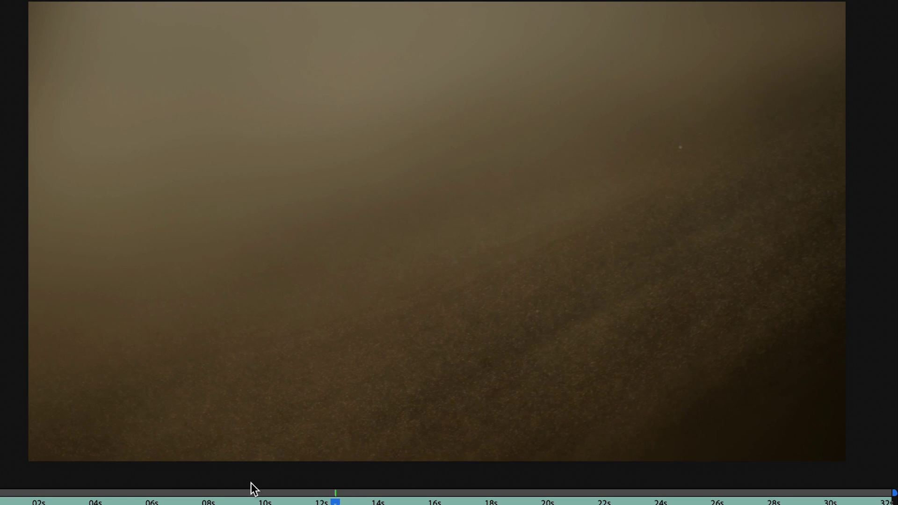
# - Add the dust footage as the top layer at 114% scale and 42% opacity, then preview it
pyautogui.moveTo(159, 426)
pyautogui.mouseDown()
pyautogui.moveTo(143, 428)
pyautogui.moveTo(190, 436)
pyautogui.moveTo(156, 434)
pyautogui.mouseUp()
pyautogui.press('s')
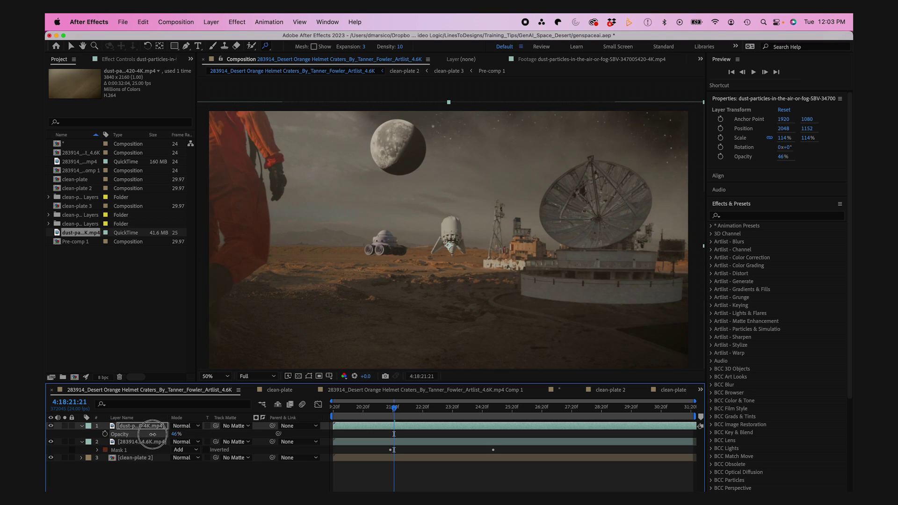
pyautogui.press('space')
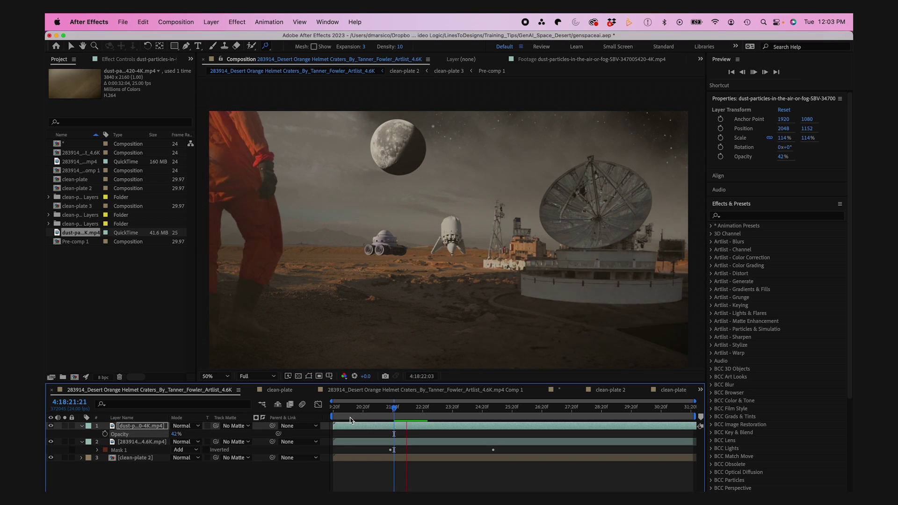